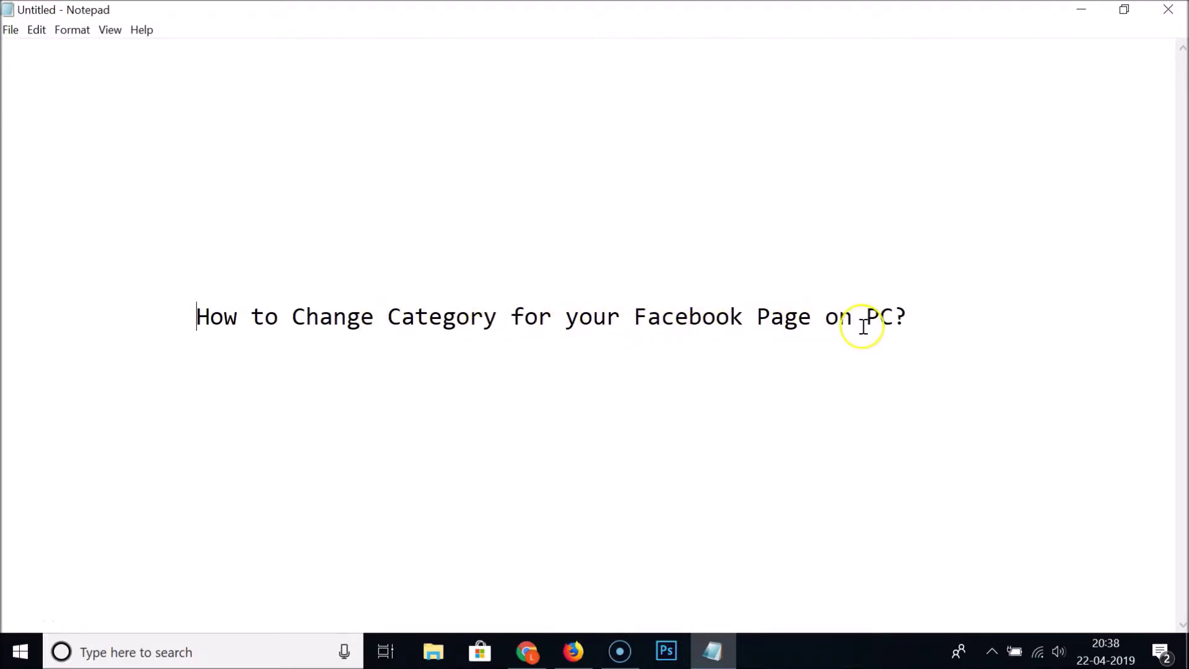
# Bring Chrome forward and open the Technology Review page's About section via See more.
pyautogui.click(527, 652)
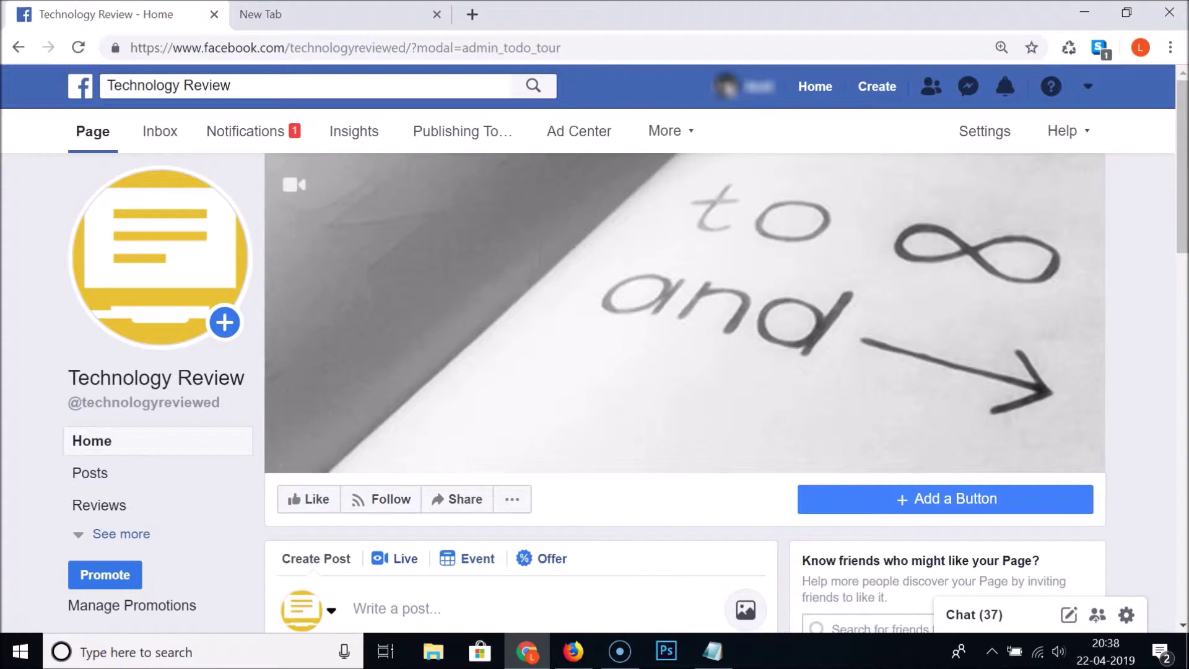
pyautogui.click(140, 537)
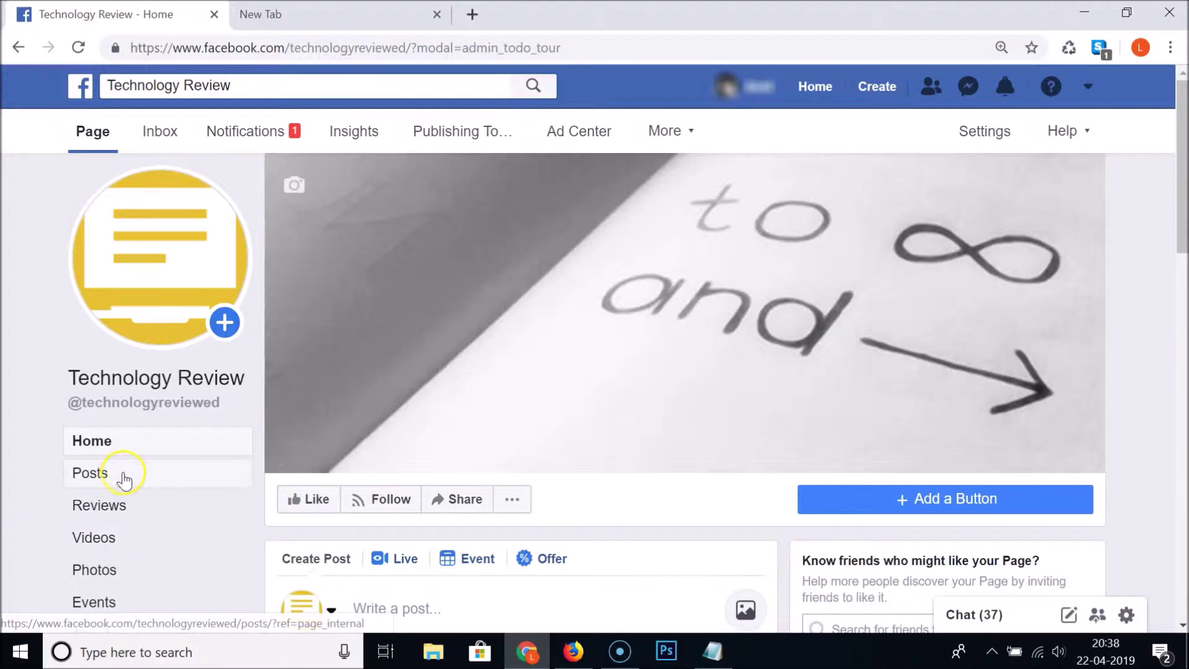
pyautogui.click(144, 474)
pyautogui.scroll(-1, 145, 472)
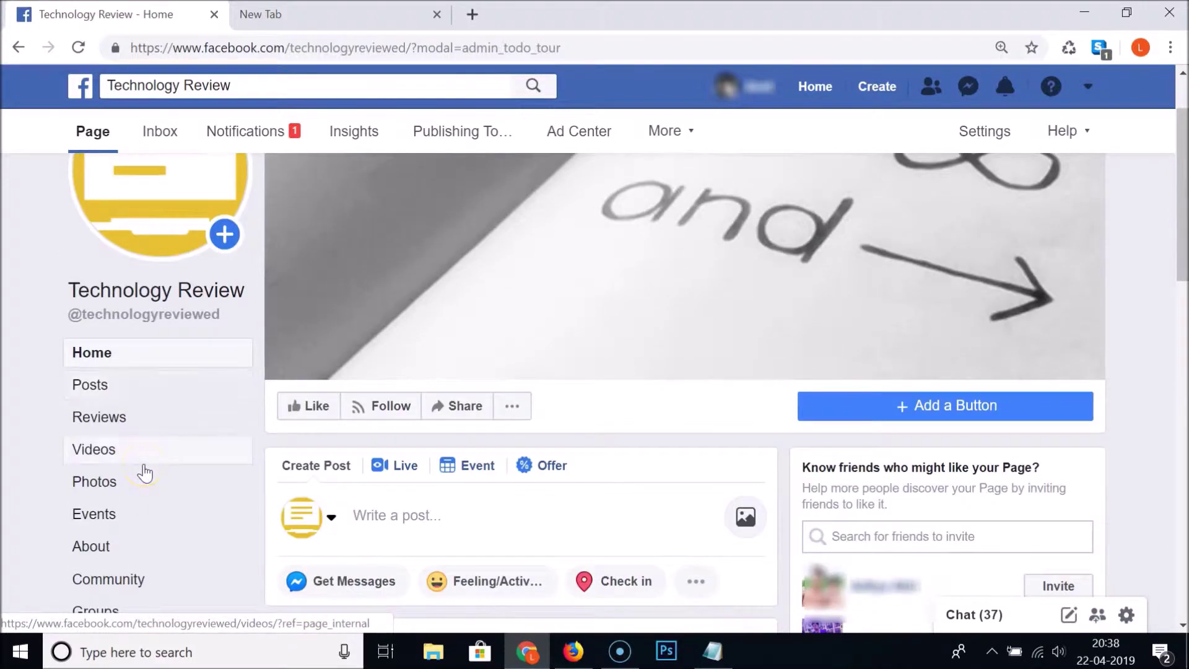
pyautogui.click(119, 552)
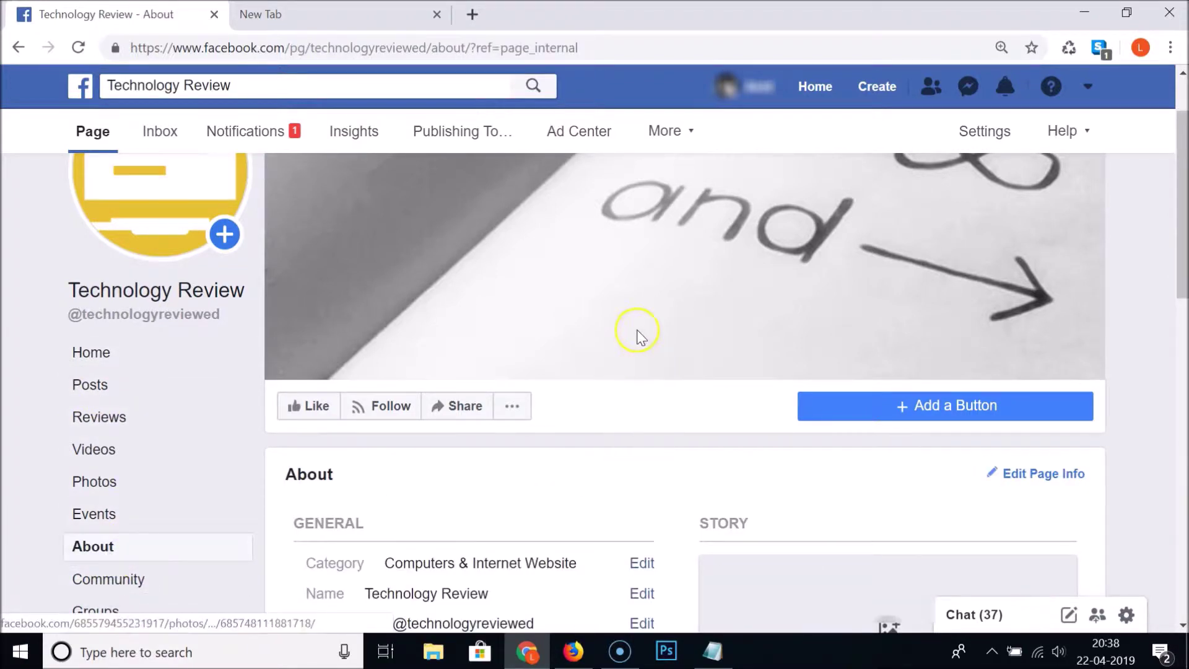
pyautogui.scroll(-5, 638, 335)
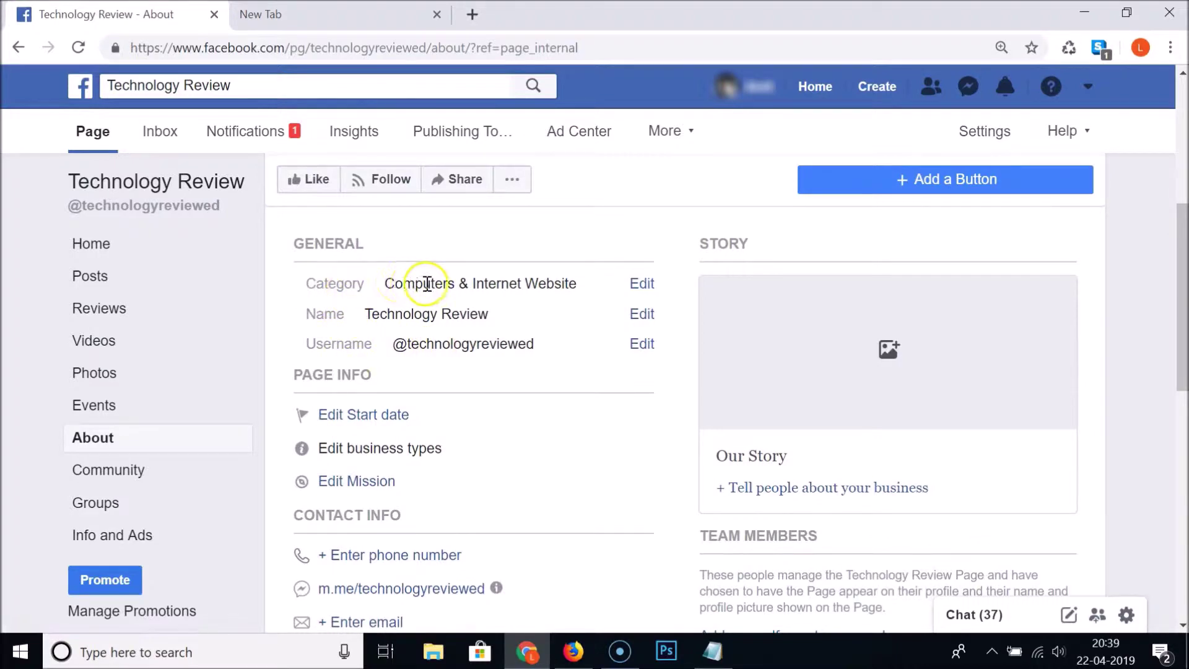
# Highlight the current category, Computers & Internet Website, and open its edit form.
pyautogui.moveTo(386, 285); pyautogui.dragTo(577, 287)
pyautogui.click(573, 282)
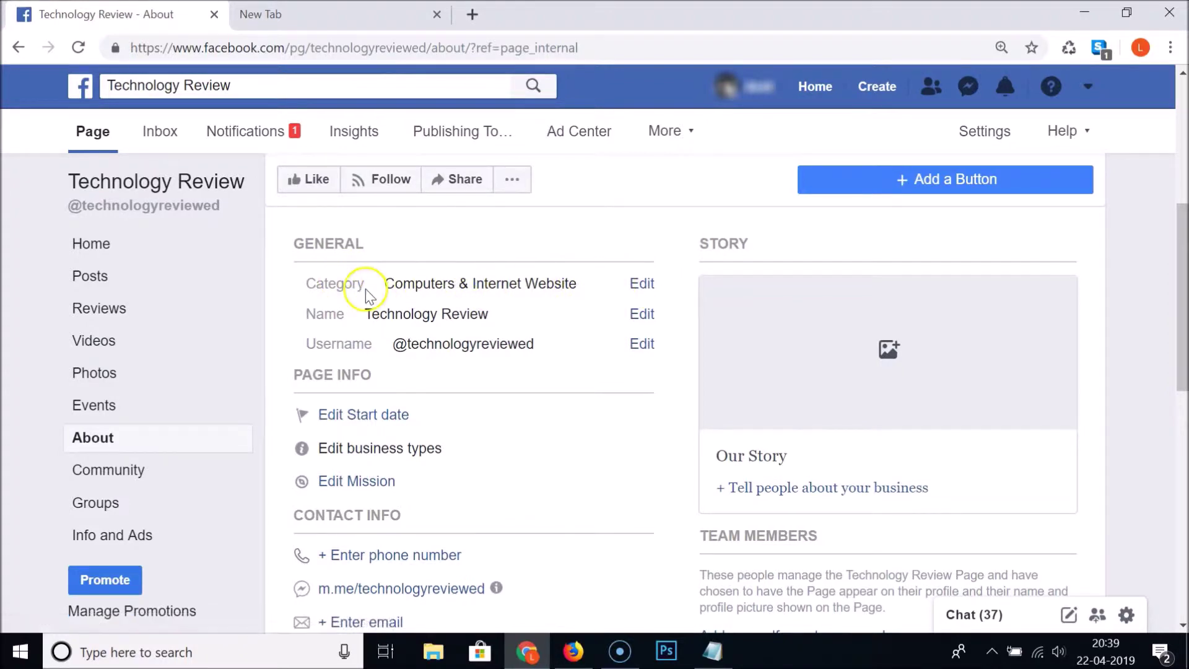
pyautogui.click(645, 287)
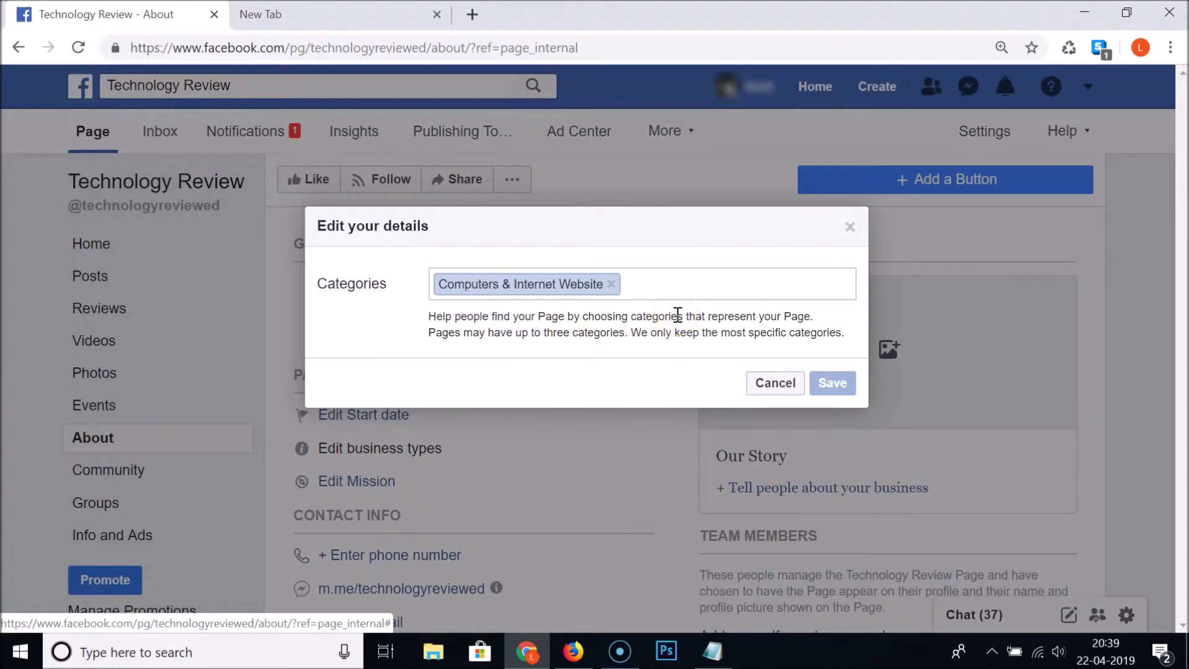
pyautogui.click(850, 227)
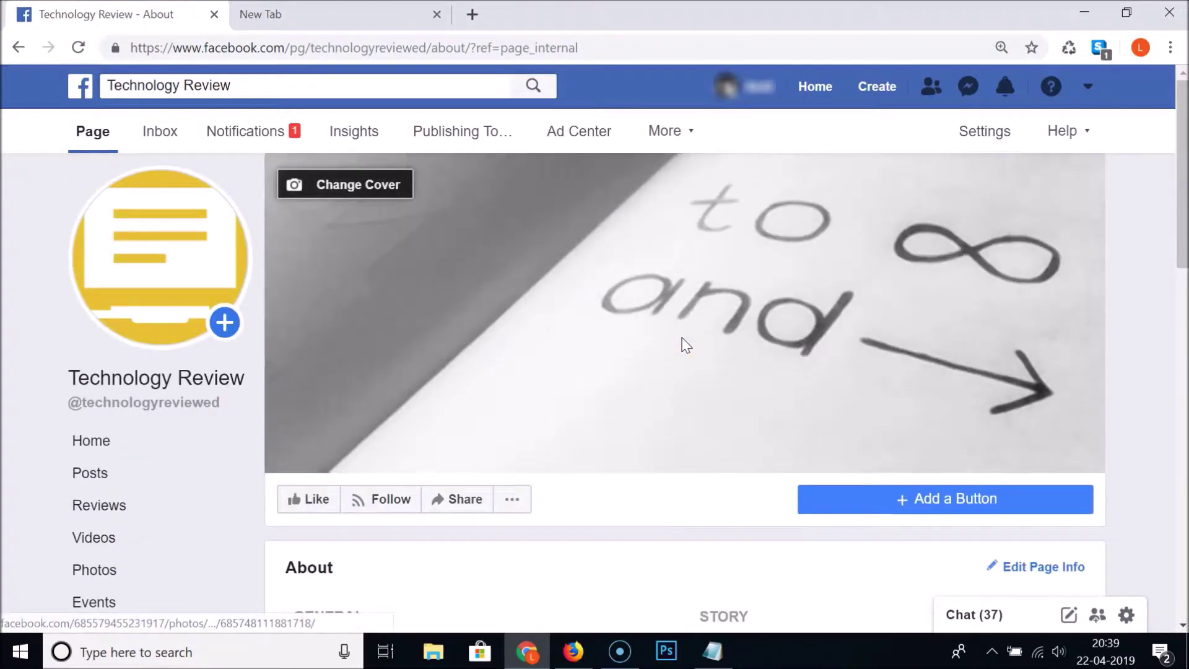
pyautogui.click(971, 146)
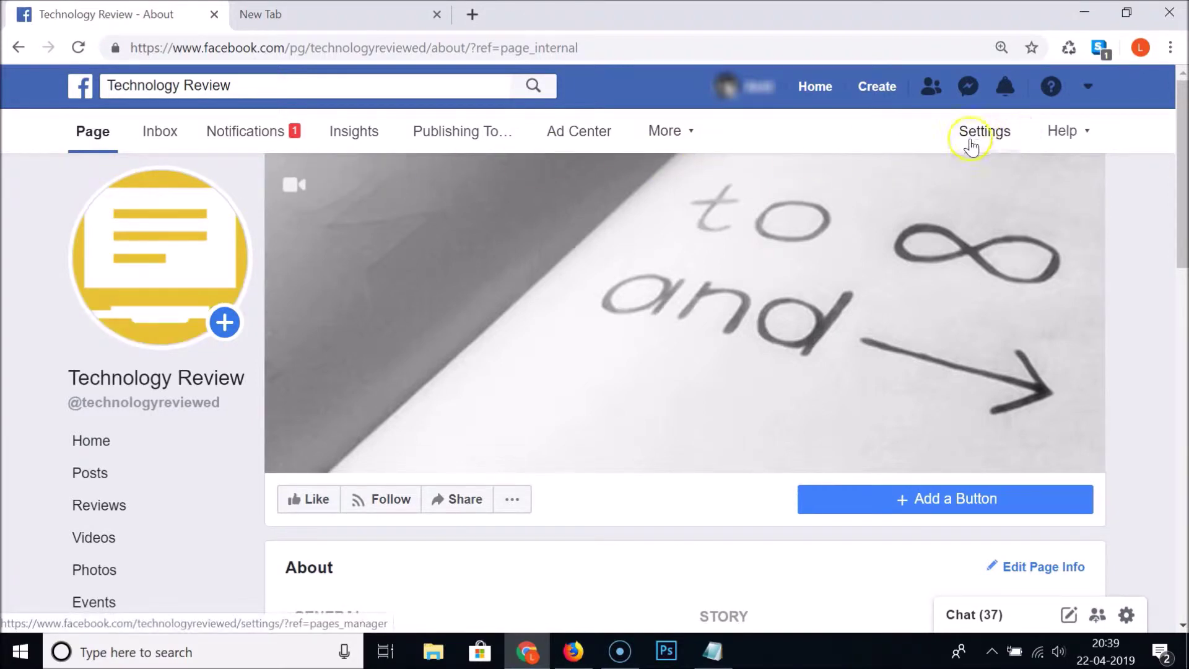
# Open the page's Settings > Page Info and start editing the Categories field.
pyautogui.click(986, 143)
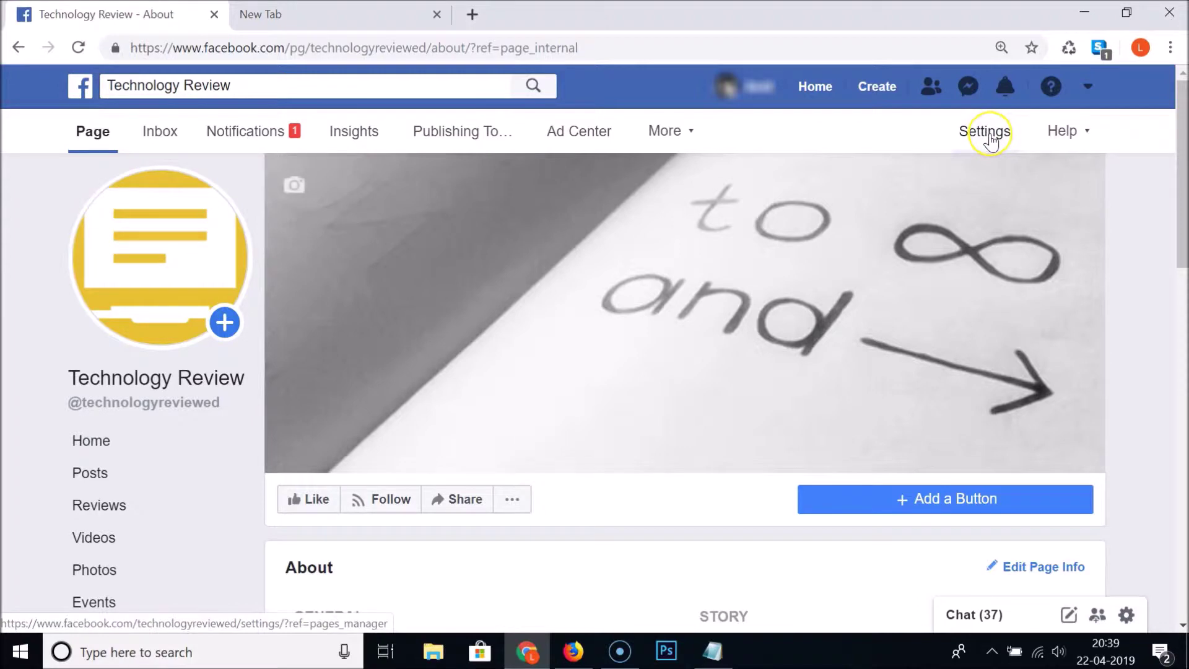
pyautogui.click(988, 139)
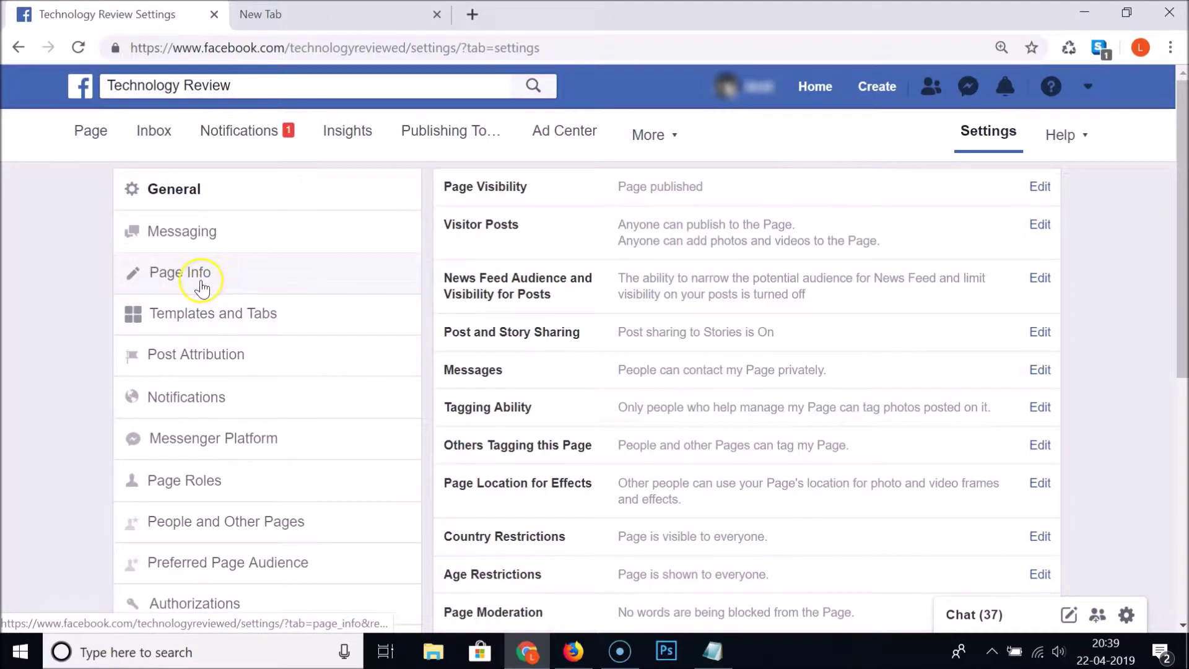
pyautogui.click(200, 283)
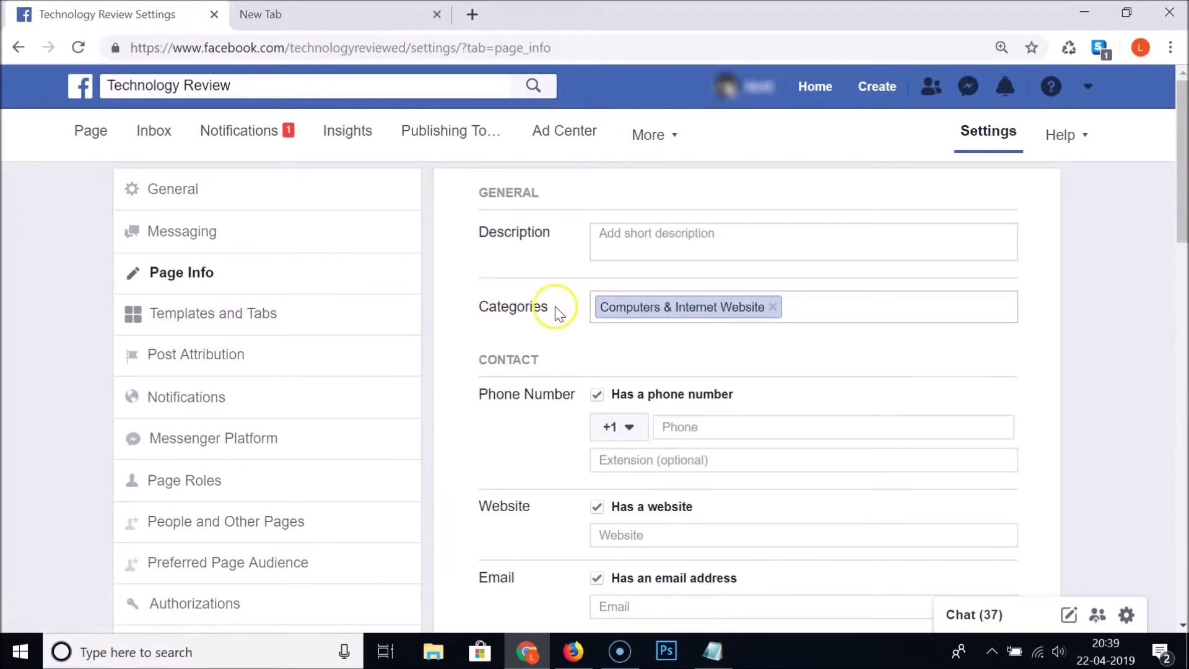
pyautogui.click(815, 308)
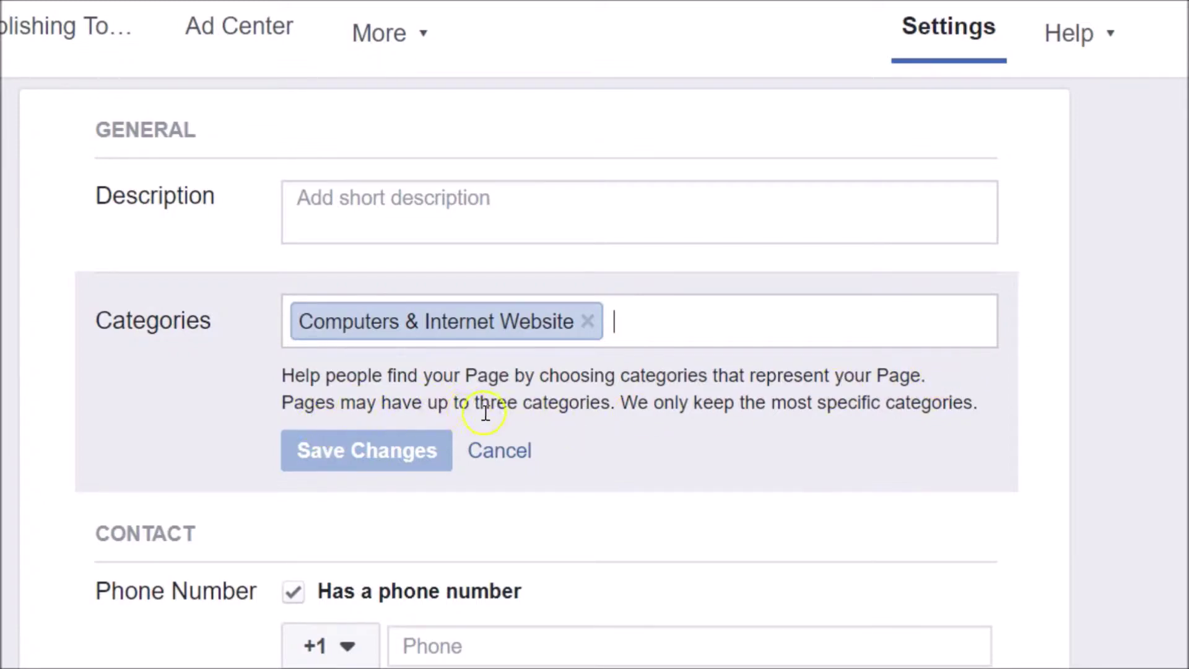
# Note the three-category limit and remove the Computers & Internet Website category.
pyautogui.moveTo(477, 406); pyautogui.dragTo(621, 403)
pyautogui.click(660, 403)
pyautogui.click(588, 322)
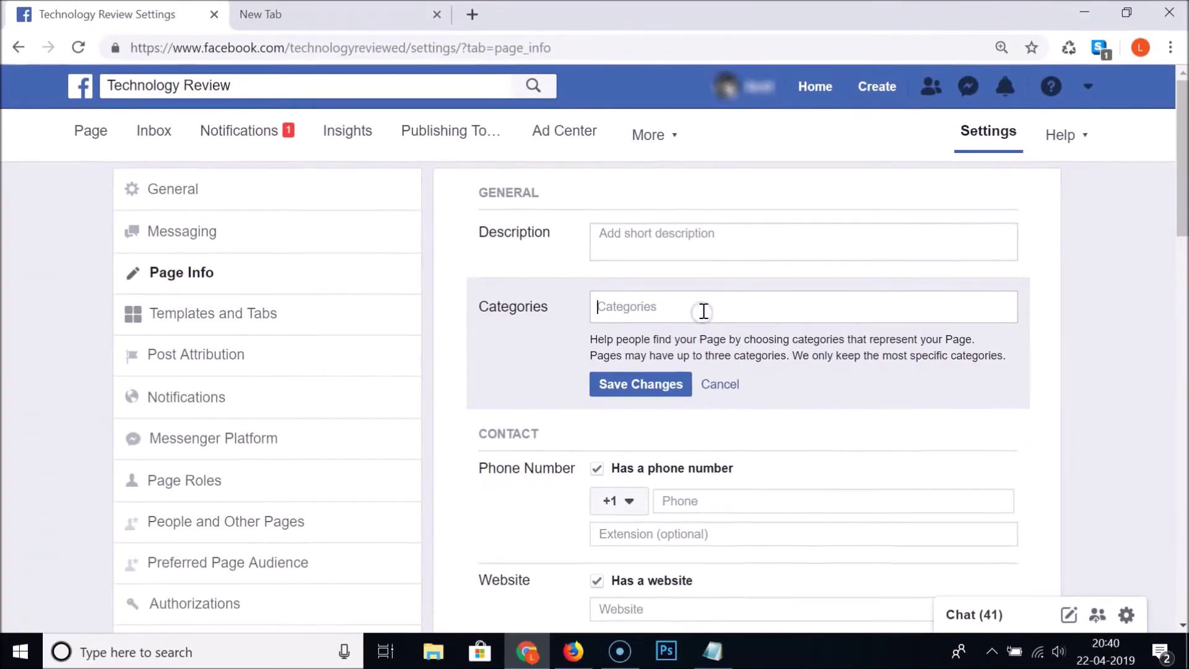
# Search 'comp' and add Computer Company as the first page category.
pyautogui.write('comp')
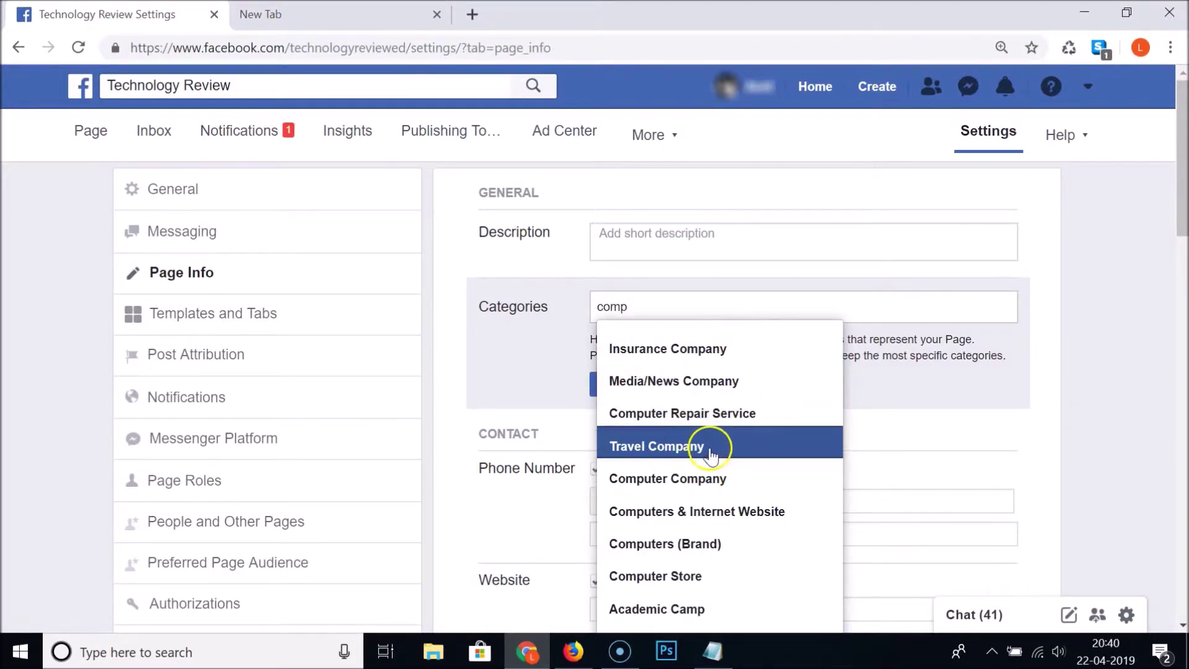
pyautogui.scroll(-2, 710, 455)
pyautogui.scroll(2, 711, 456)
pyautogui.scroll(-5, 696, 446)
pyautogui.scroll(5, 696, 425)
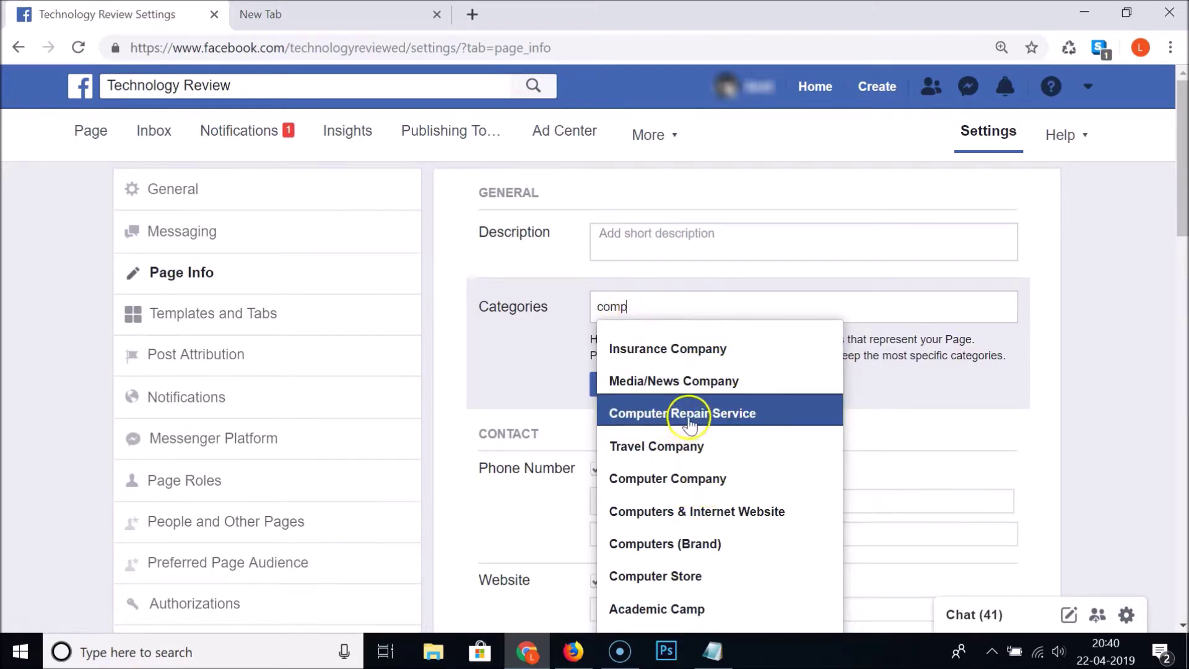
pyautogui.scroll(-1, 695, 433)
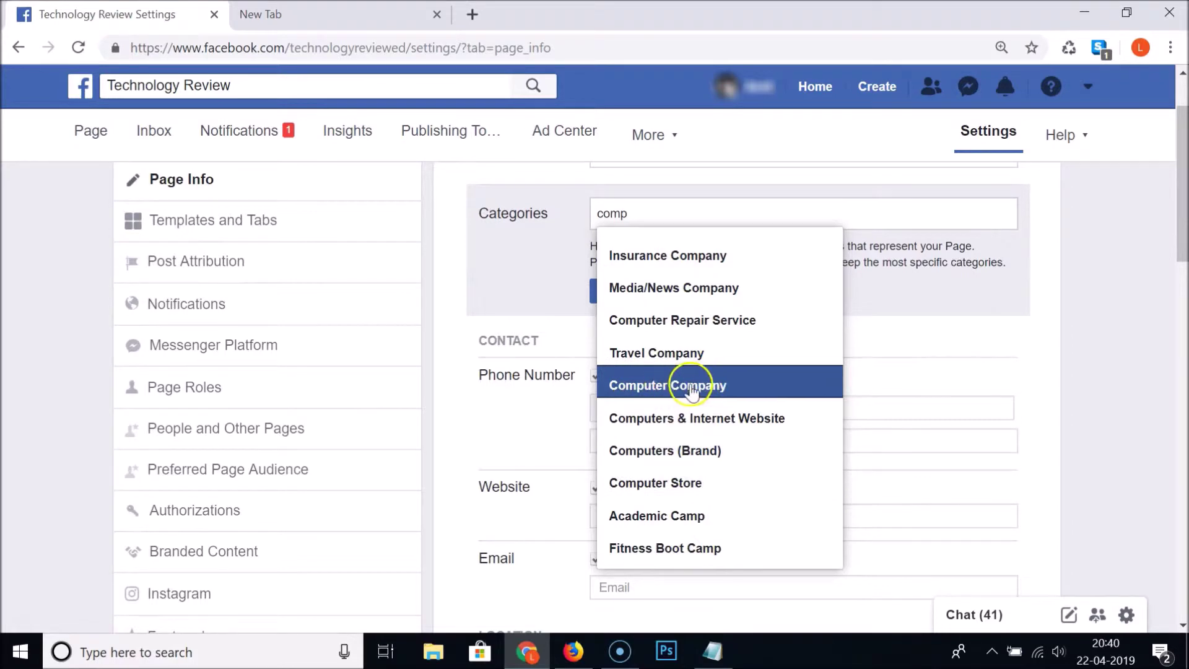
pyautogui.click(698, 384)
pyautogui.scroll(1, 805, 371)
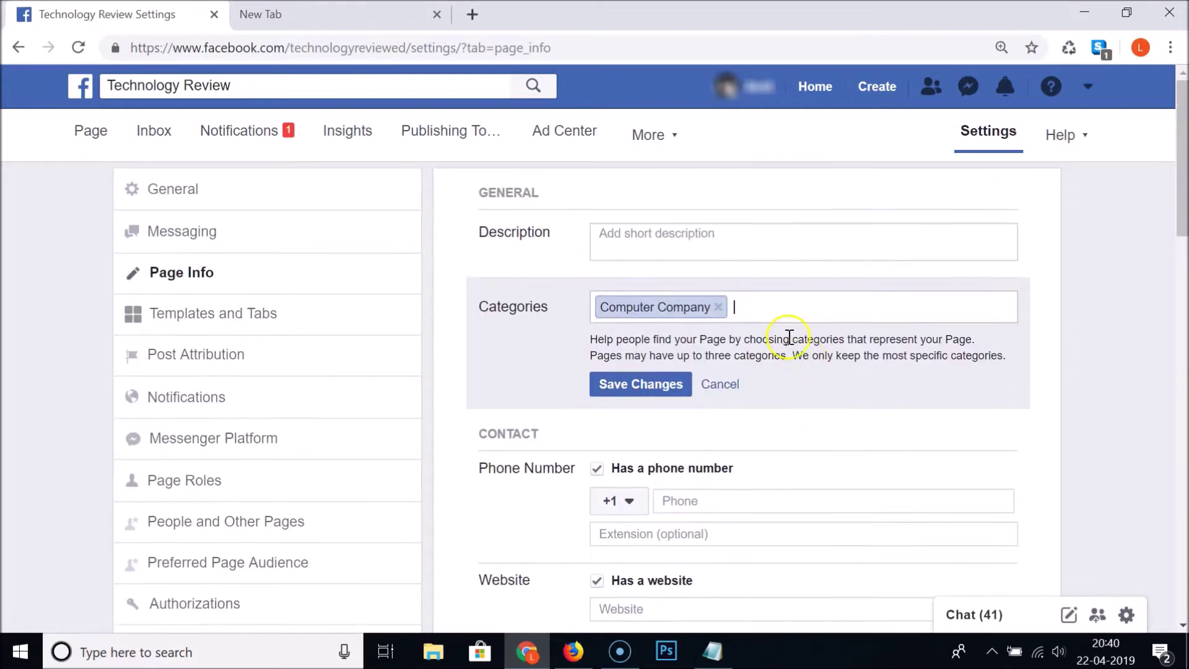
# Search 'inter' and add Internet Company as the second page category.
pyautogui.click(774, 308)
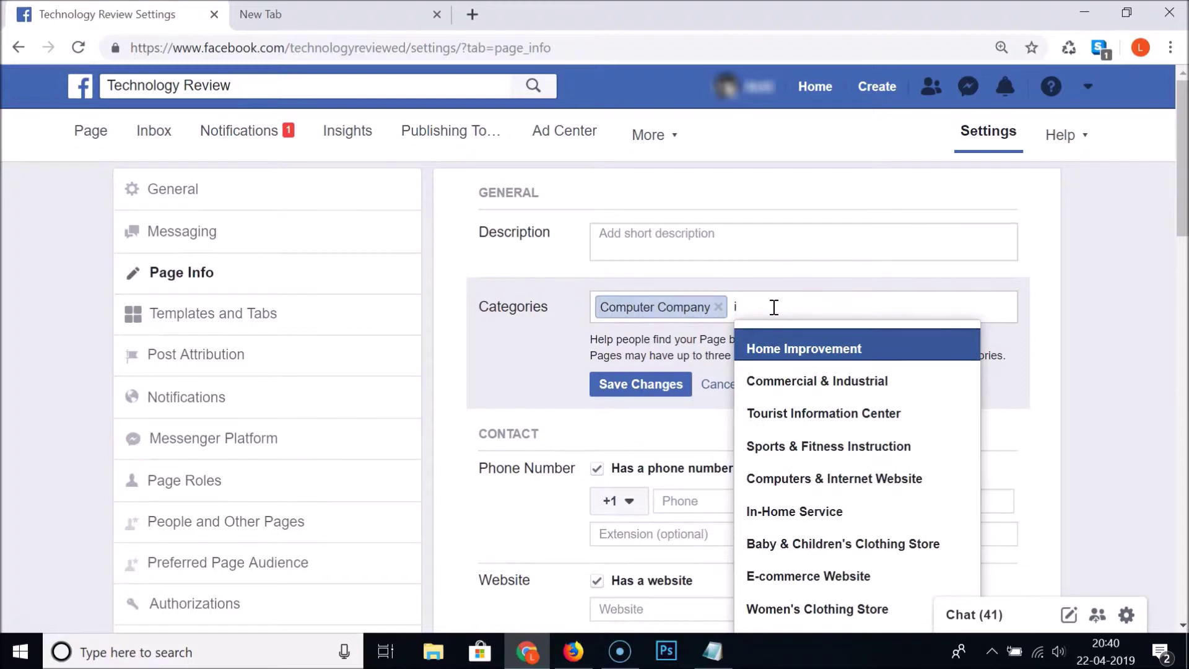
pyautogui.scroll(-1, 799, 396)
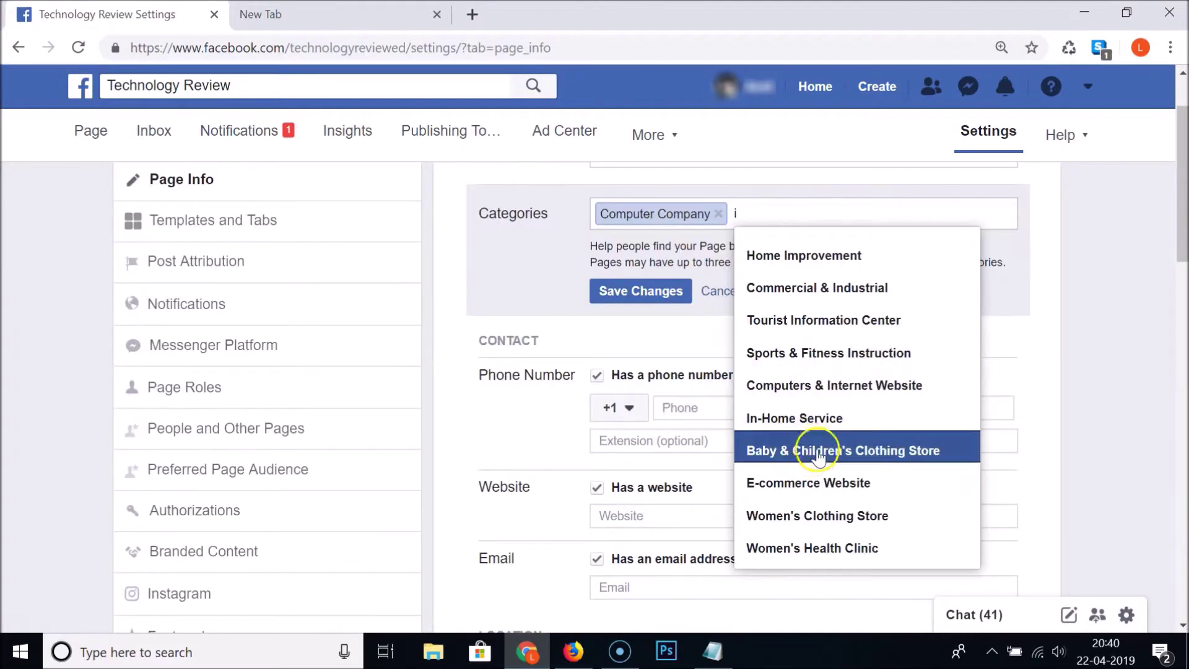
pyautogui.write('i')
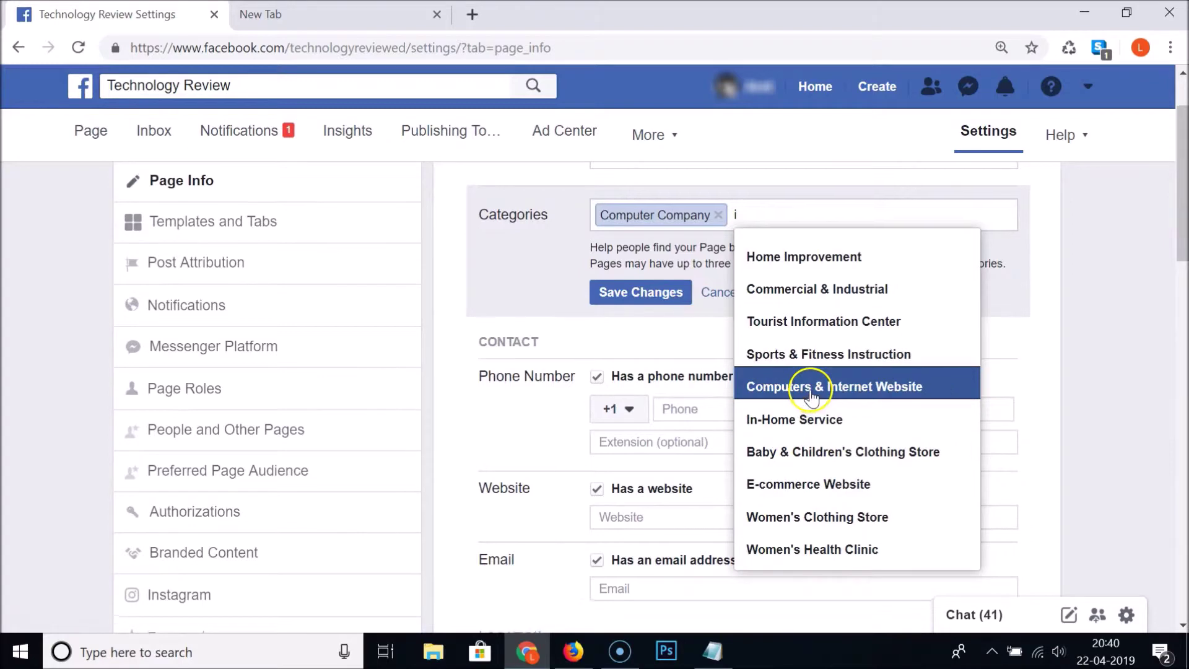
pyautogui.scroll(1, 784, 337)
pyautogui.write('nte')
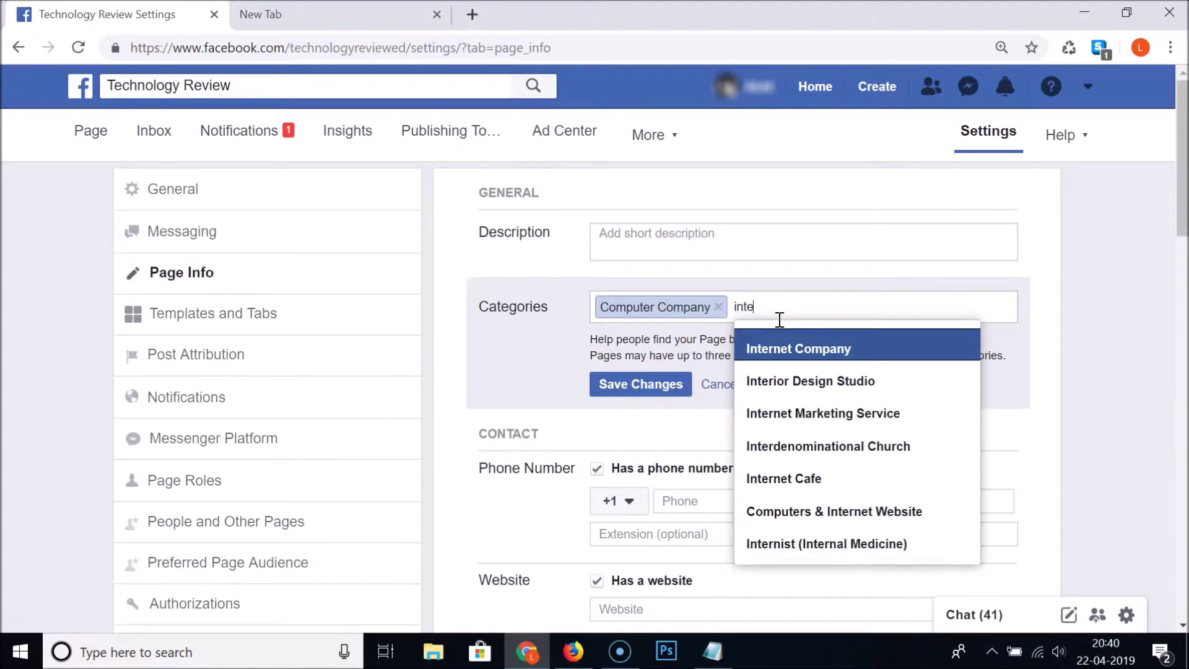
pyautogui.write('r')
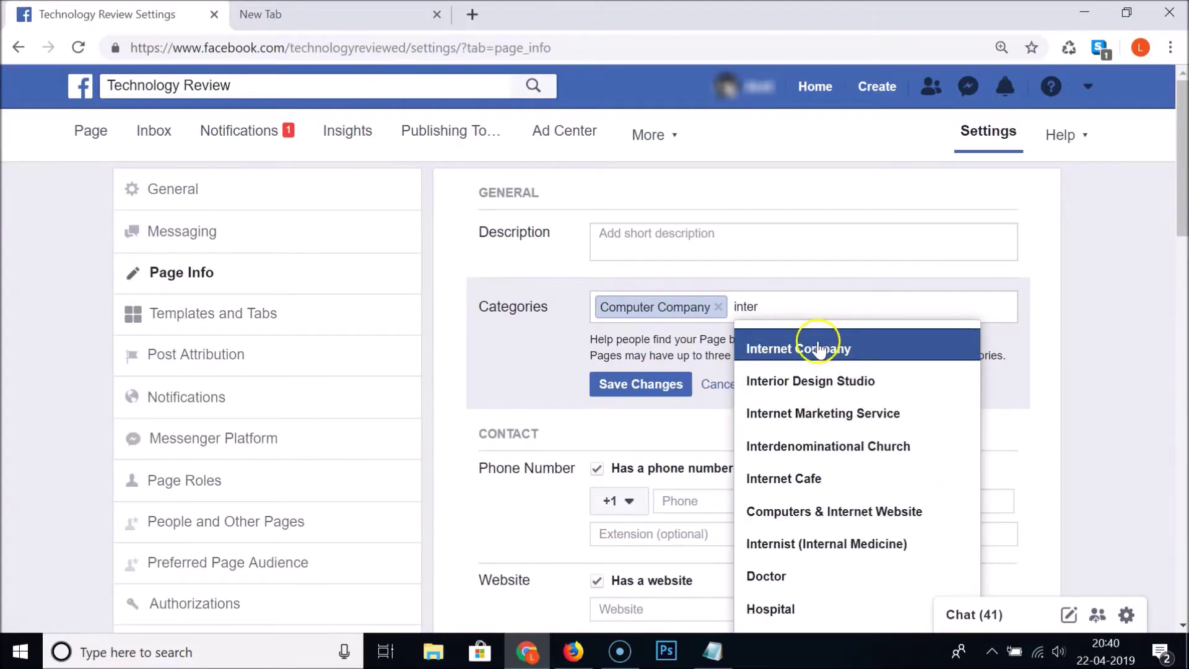
pyautogui.click(840, 344)
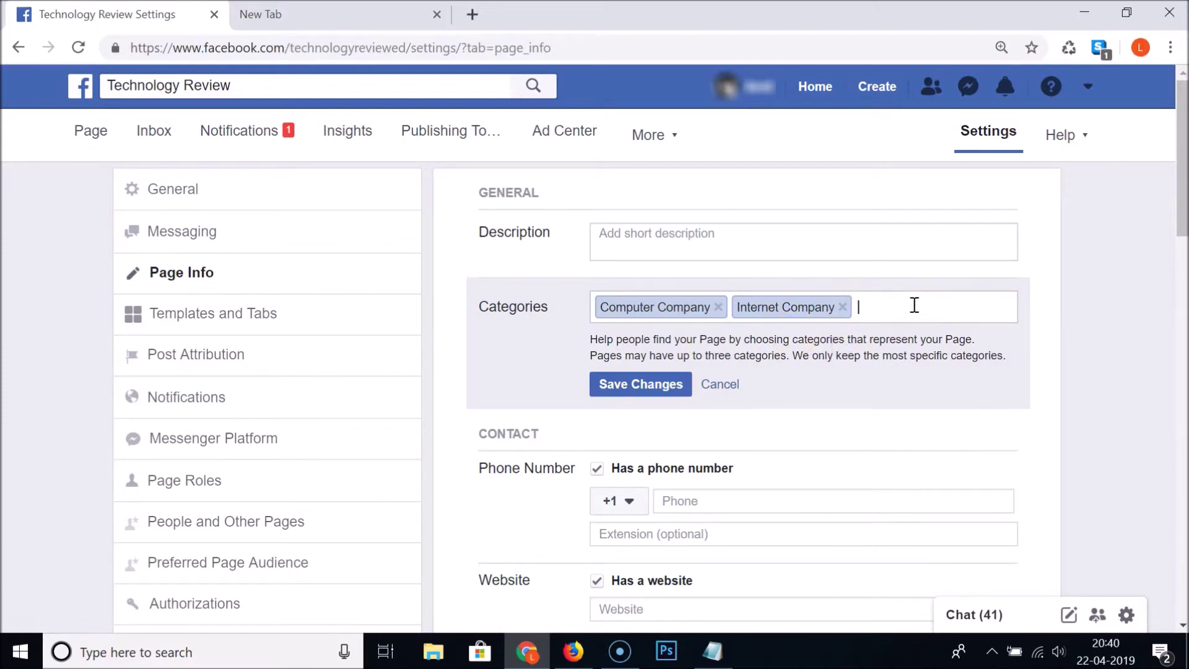
pyautogui.write('comp')
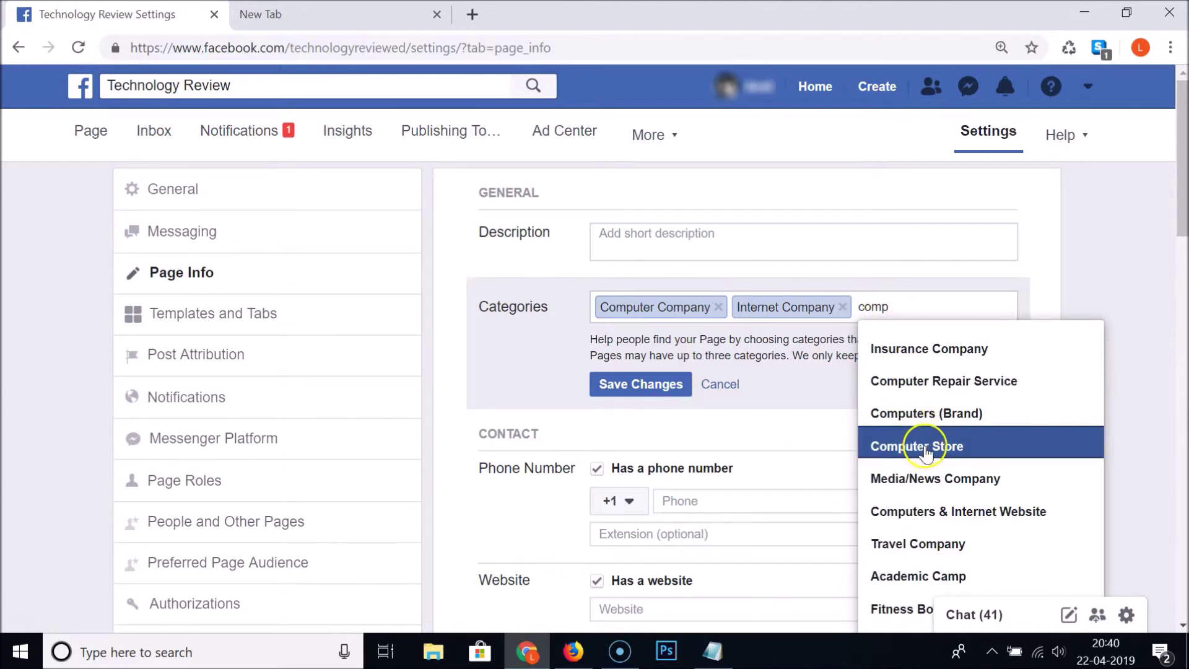
# Add Computers & Internet Website as the third category and save the changes.
pyautogui.scroll(-2, 926, 447)
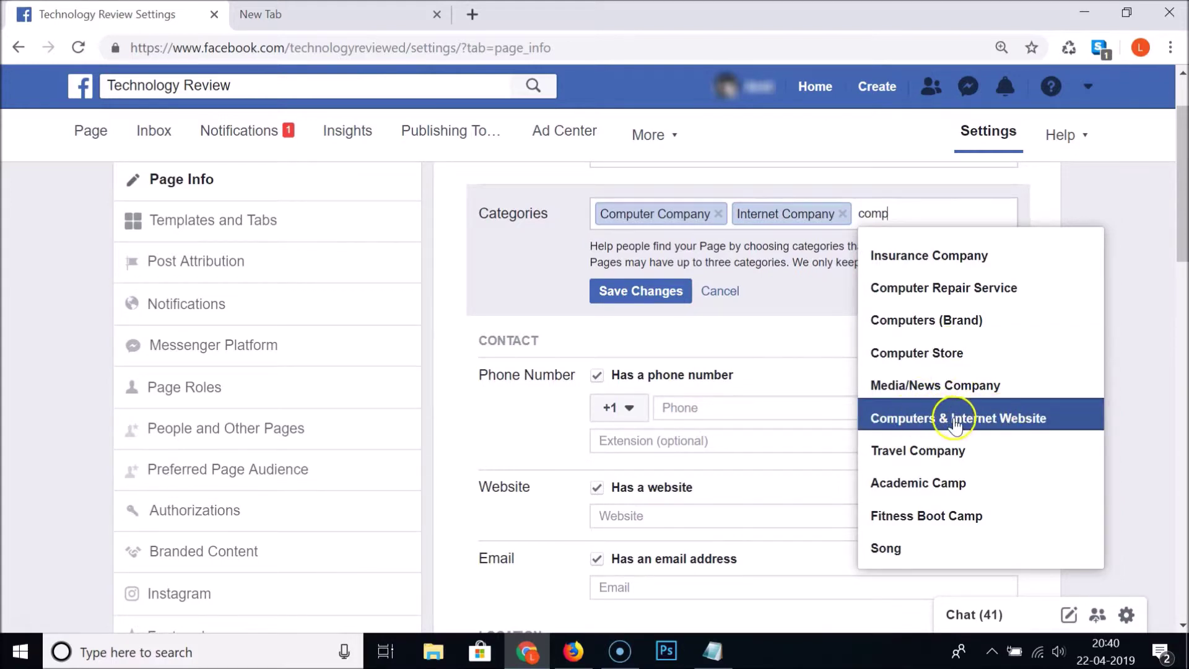
pyautogui.click(990, 417)
pyautogui.scroll(1, 913, 415)
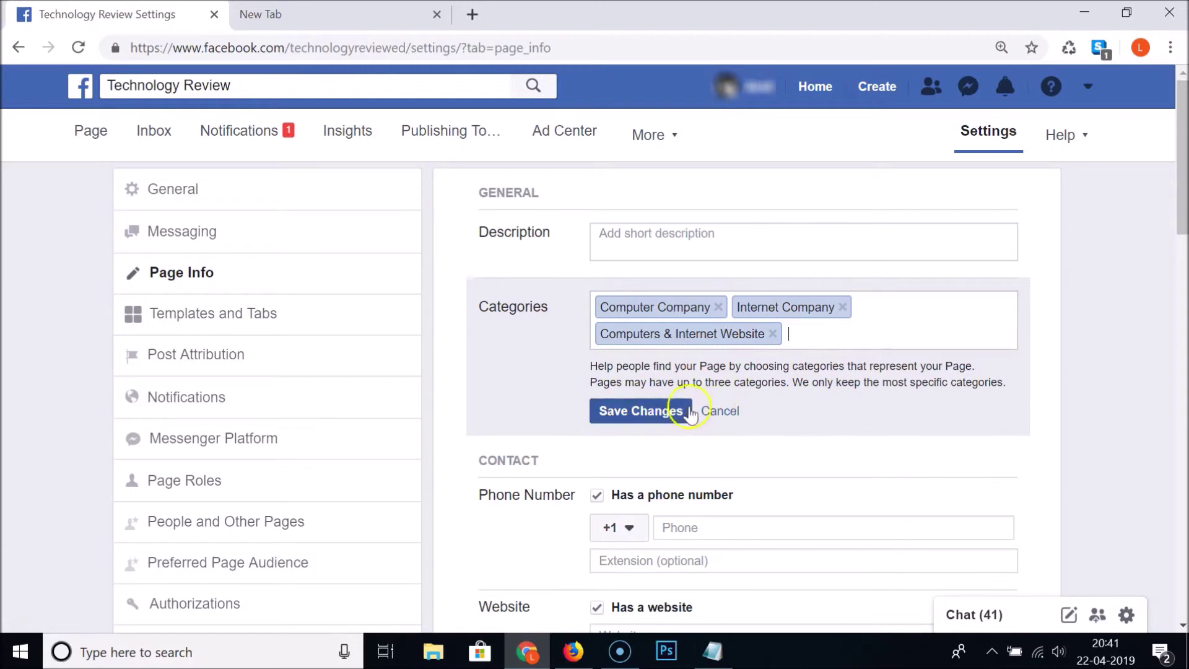
pyautogui.click(646, 422)
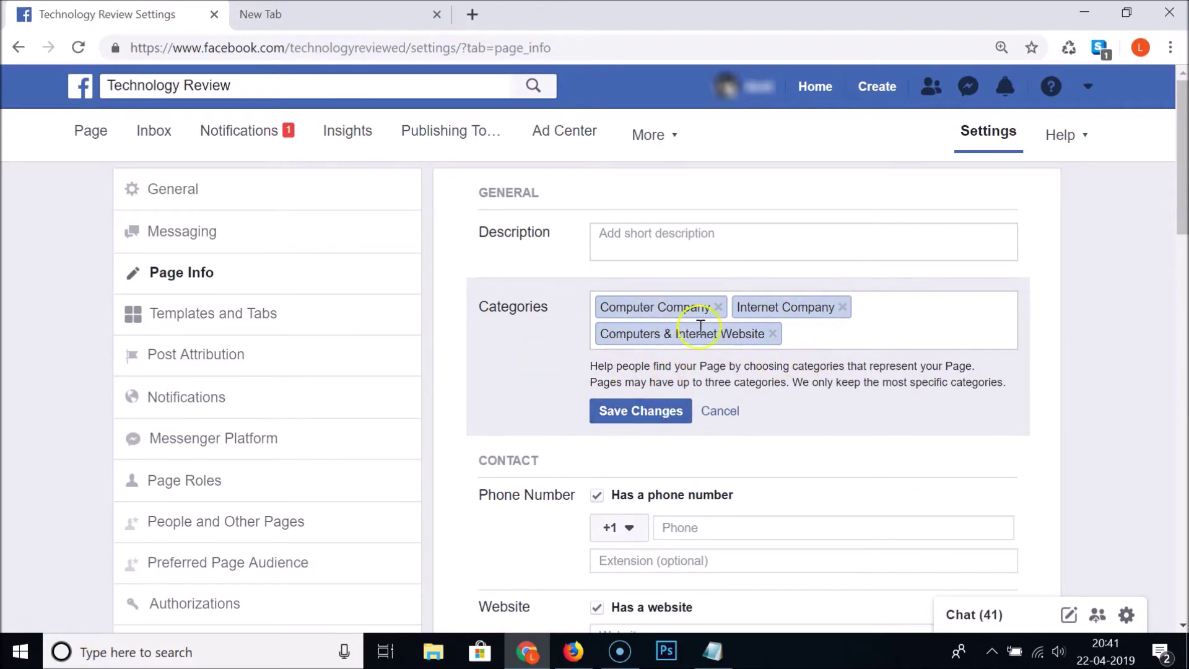
pyautogui.click(657, 420)
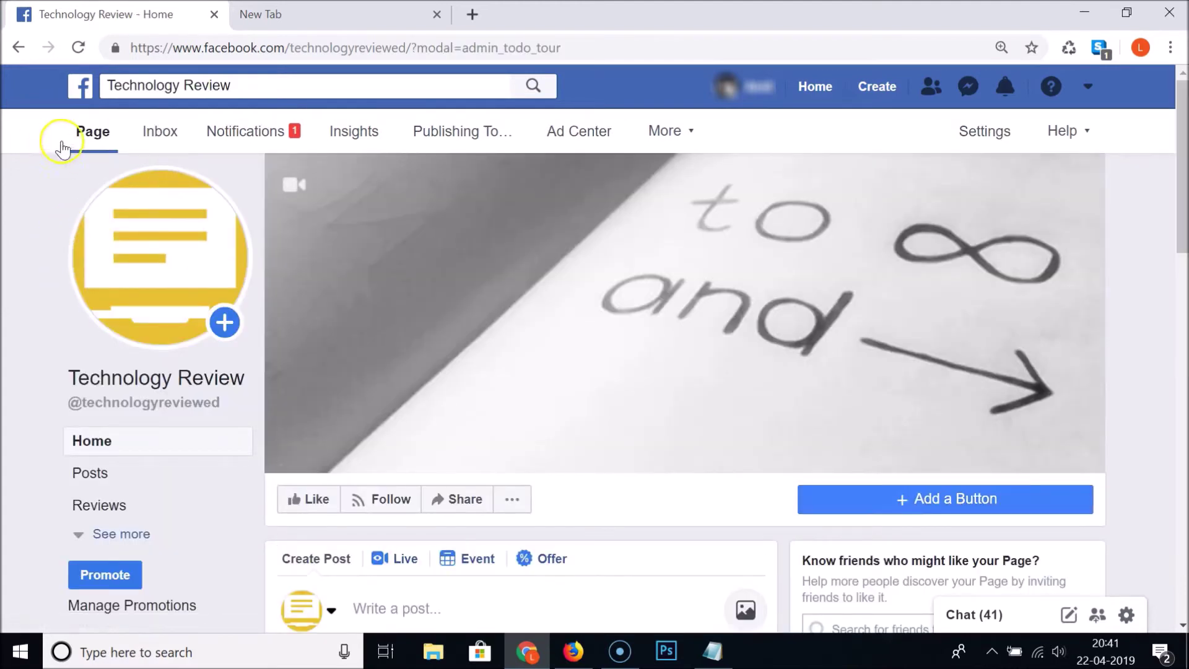
# Verify the three new categories in the page's About section, then return to Notepad.
pyautogui.click(108, 534)
pyautogui.scroll(-3, 106, 538)
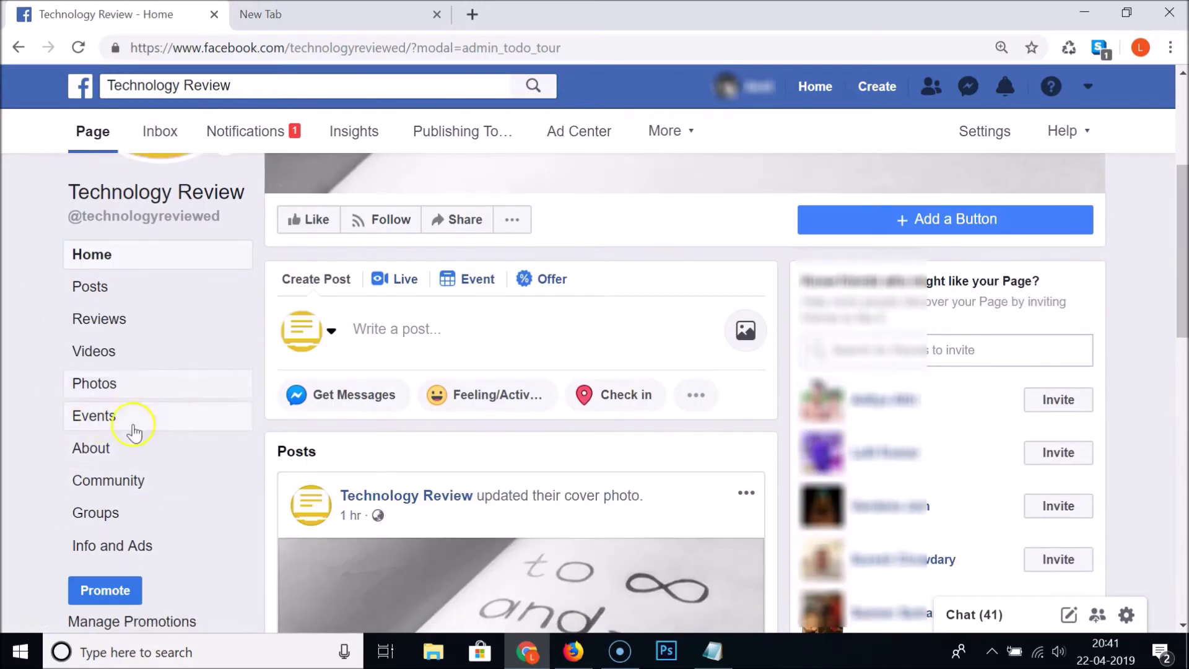
pyautogui.click(121, 453)
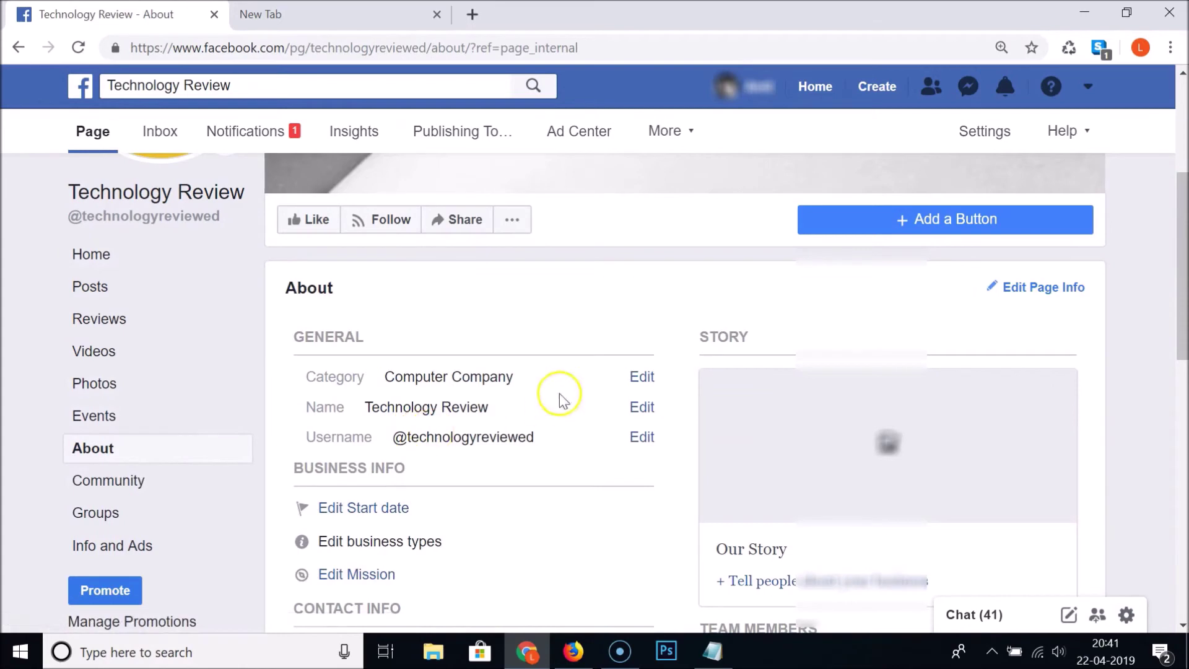
pyautogui.click(643, 376)
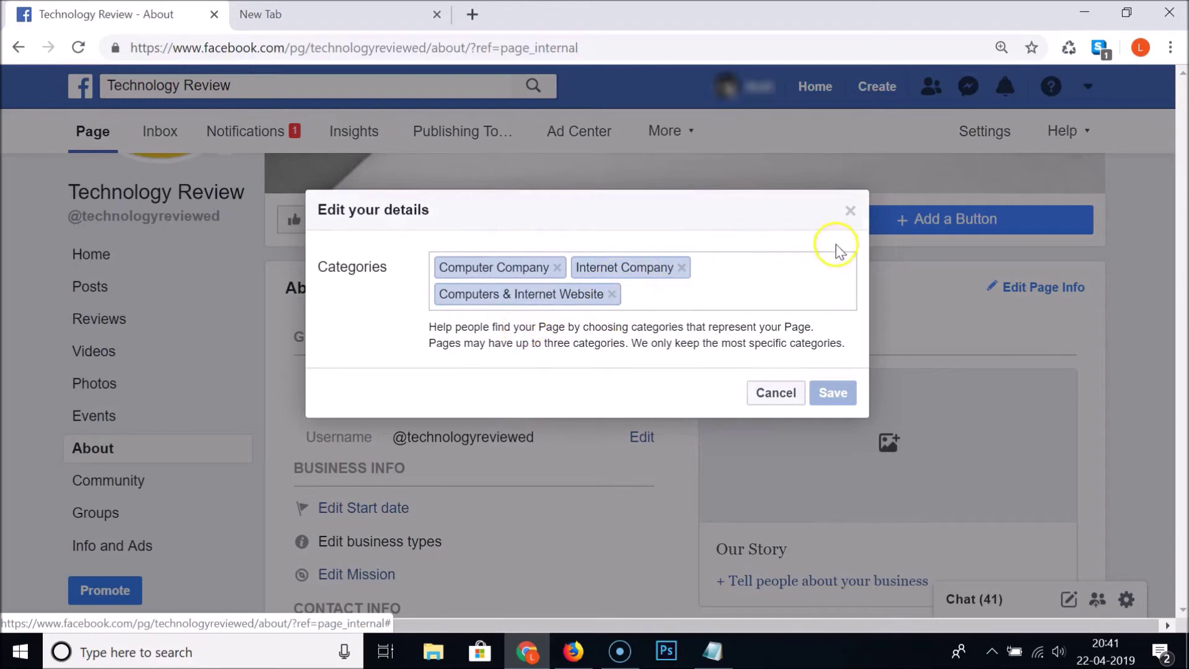
pyautogui.click(852, 214)
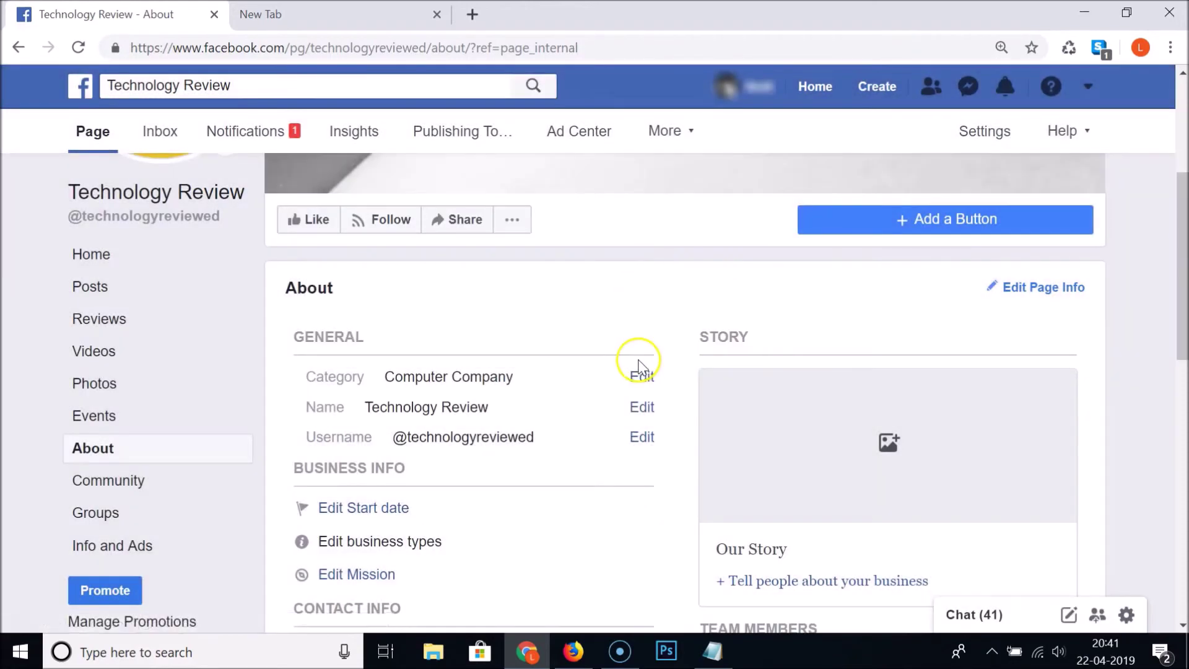
pyautogui.scroll(5, 635, 345)
pyautogui.click(712, 651)
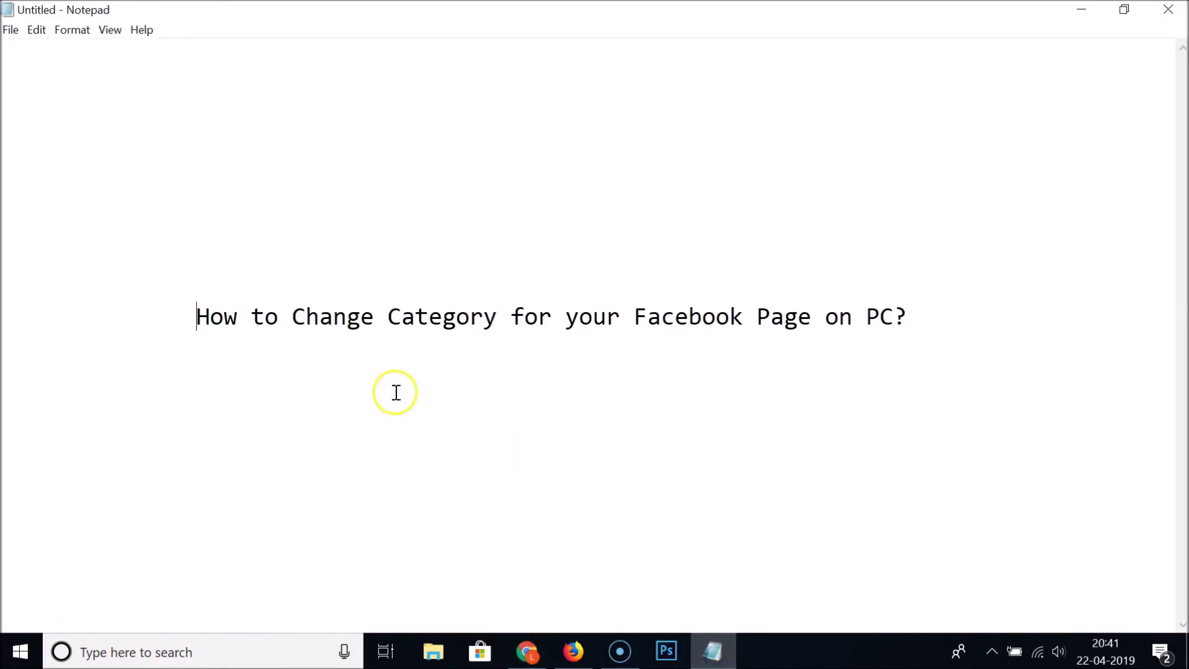